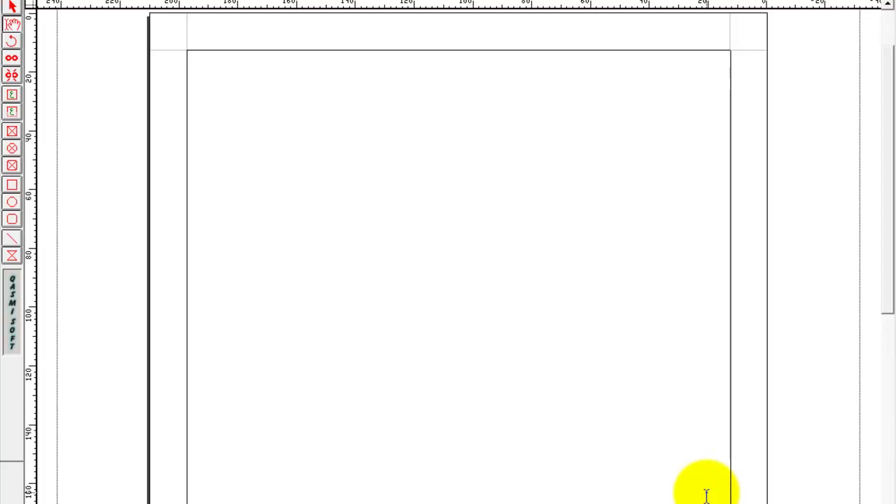
# Enter the Urdu phrase "پاکستان زندہ باد" in the page's text frame
pyautogui.write('ب')
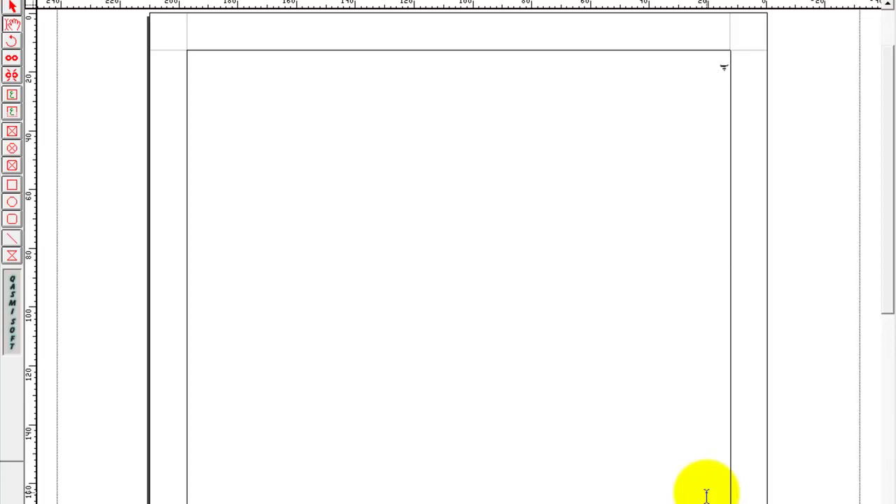
pyautogui.write('ل')
pyautogui.write('کست')
pyautogui.write('ان')
pyautogui.write(' زن')
pyautogui.write('دہ باد')
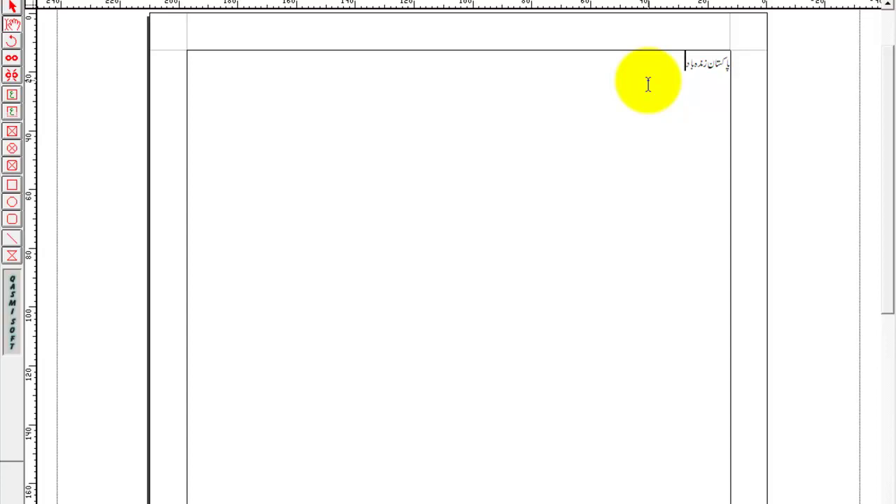
# Enlarge the whole Urdu phrase until its line spans about half of the text frame's width
pyautogui.hotkey('ctrl', 'a')
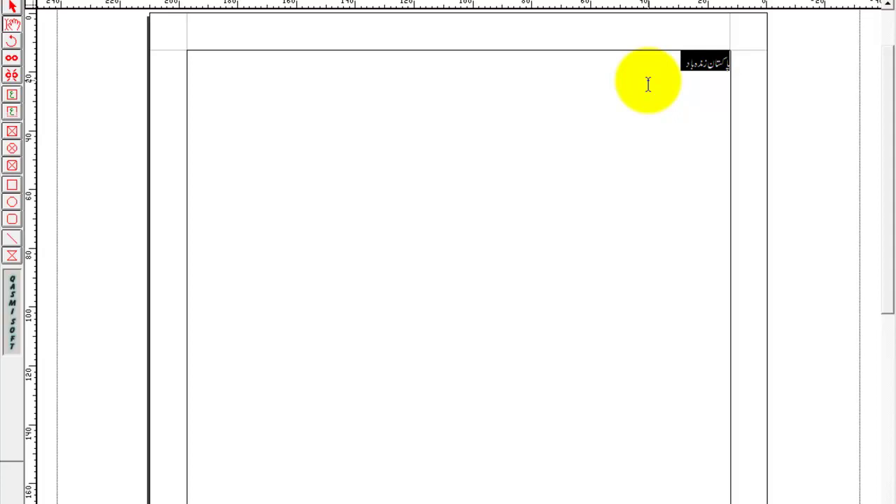
pyautogui.hotkey('ctrl', 'shift', '>')
pyautogui.hotkey('ctrl', 'shift', '>')
pyautogui.hotkey('ctrl', 'shift', '>')
pyautogui.hotkey('ctrl', 'shift', '>')
pyautogui.hotkey('ctrl', 'shift', '>')
pyautogui.hotkey('ctrl', 'shift', '>')
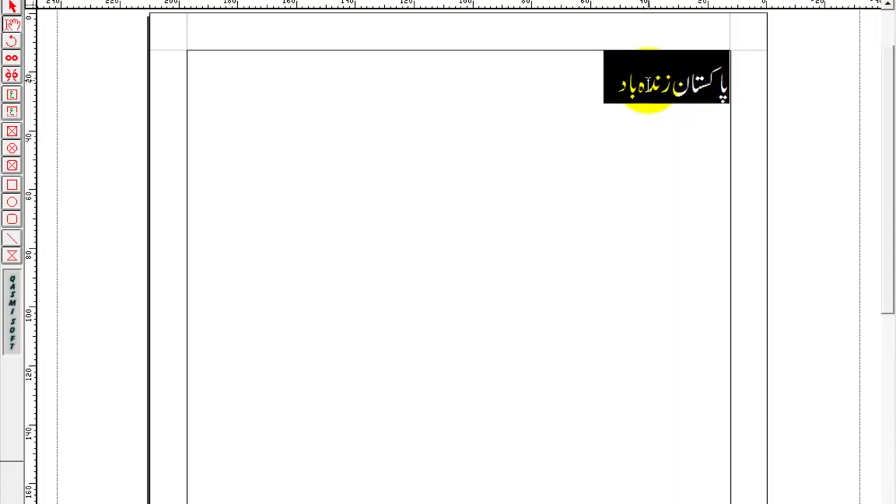
pyautogui.hotkey('ctrl', 'shift', '>')
pyautogui.hotkey('ctrl', 'shift', '>')
pyautogui.hotkey('ctrl', 'shift', '>')
pyautogui.hotkey('ctrl', 'shift', '>')
pyautogui.hotkey('ctrl', 'shift', '>')
pyautogui.hotkey('ctrl', 'shift', '>')
pyautogui.hotkey('ctrl', 'shift', '>')
pyautogui.hotkey('ctrl', 'shift', '>')
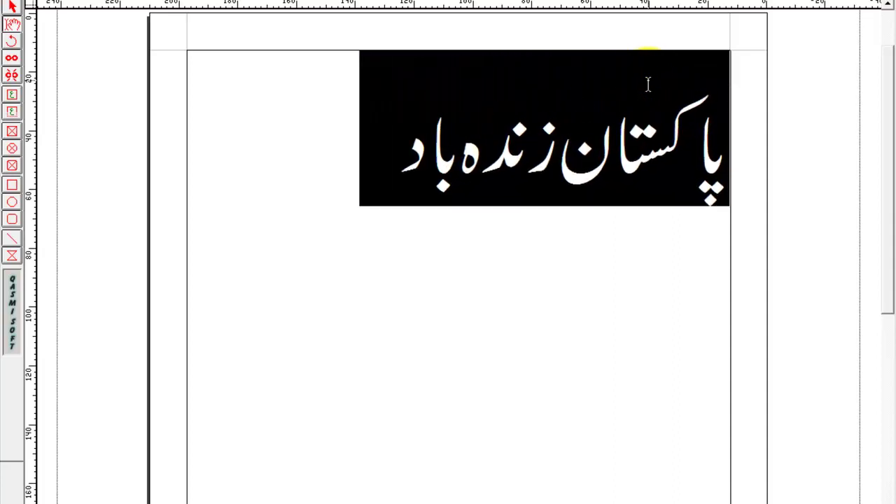
pyautogui.hotkey('ctrl', 'shift', '>')
pyautogui.hotkey('ctrl', 'shift', '>')
pyautogui.hotkey('ctrl', 'shift', '>')
pyautogui.hotkey('ctrl', 'shift', '>')
pyautogui.hotkey('ctrl', 'shift', '>')
pyautogui.hotkey('ctrl', 'shift', '>')
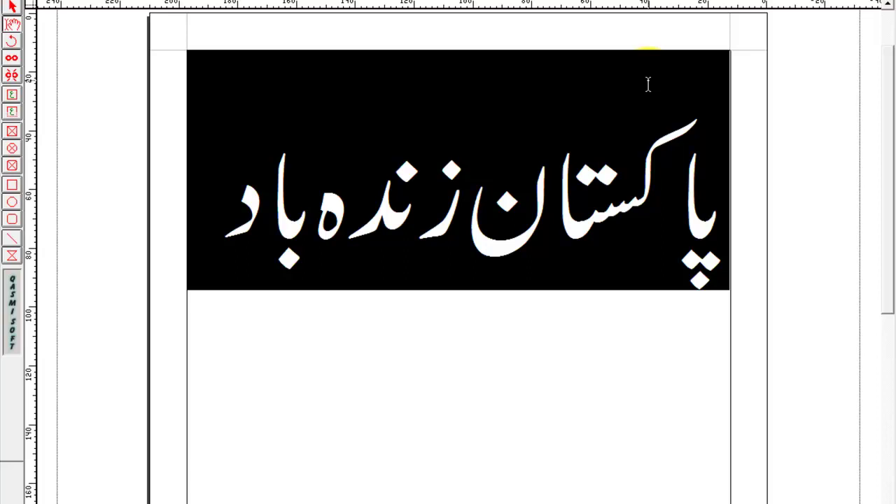
pyautogui.press('ctrl+shift+less')
pyautogui.press('ctrl+shift+less')
pyautogui.press('ctrl+shift+less')
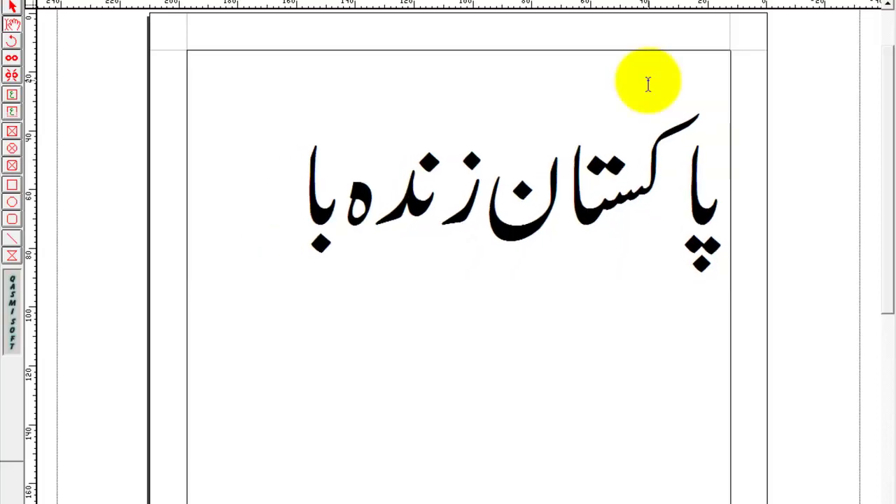
pyautogui.press('ctrl+shift+less')
pyautogui.press('ctrl+shift+less')
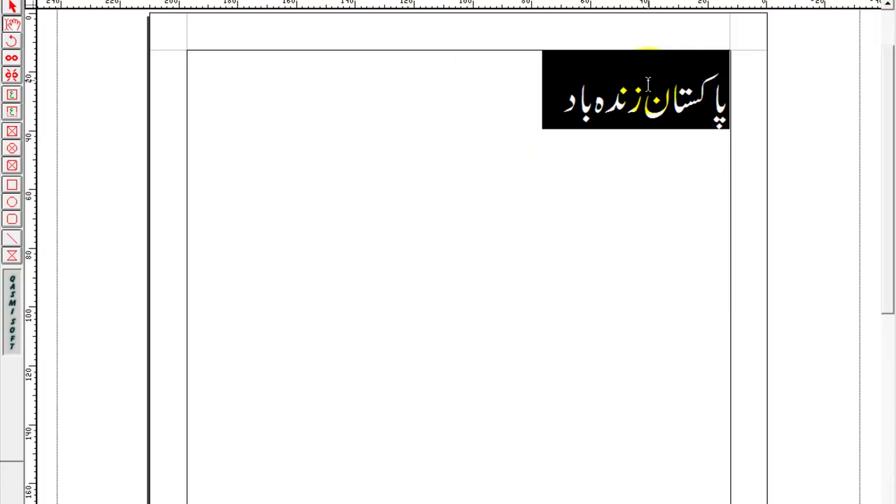
pyautogui.hotkey('ctrl', 'shift', '>')
pyautogui.hotkey('ctrl', 'shift', '>')
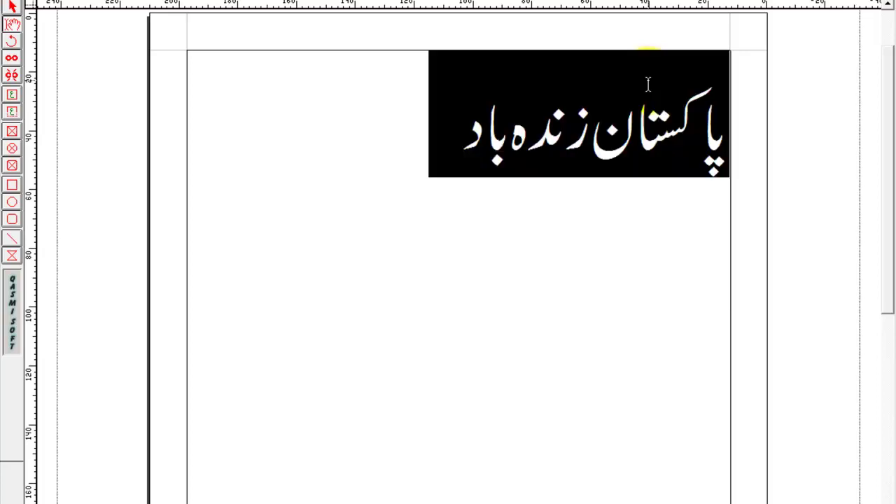
pyautogui.click(393, 137)
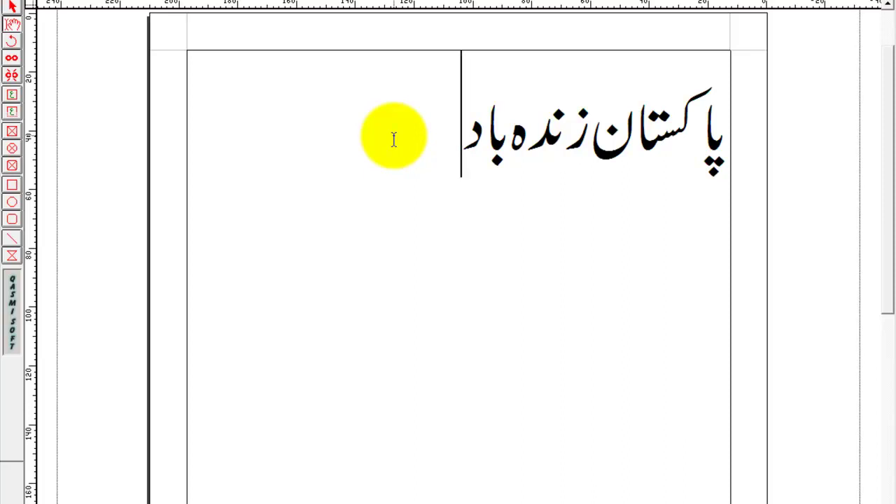
pyautogui.click(10, 7)
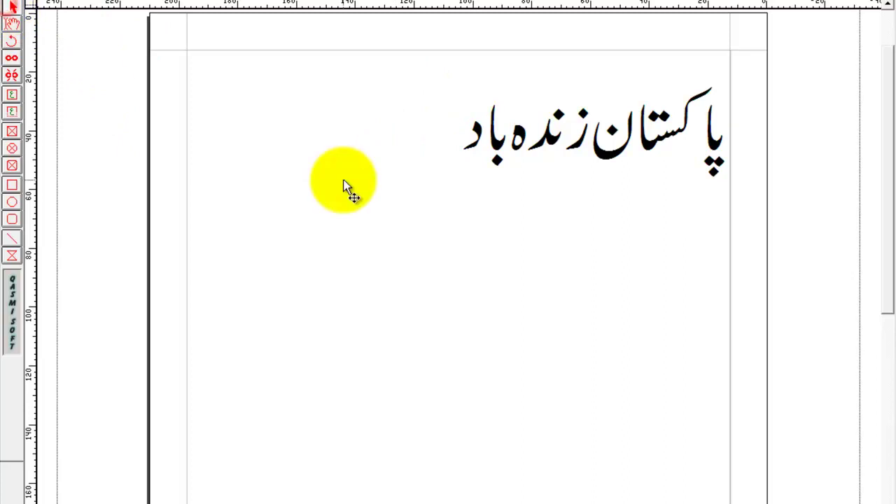
pyautogui.click(444, 180)
pyautogui.click(12, 25)
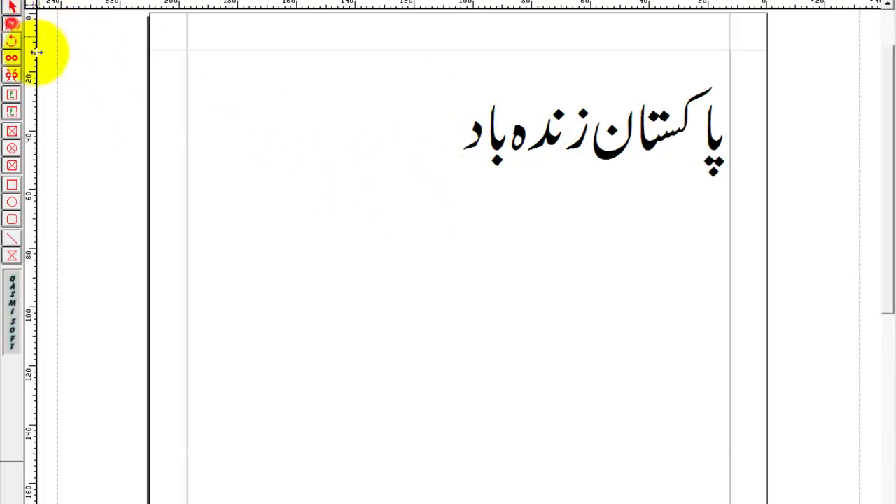
pyautogui.moveTo(423, 132); pyautogui.dragTo(770, 126)
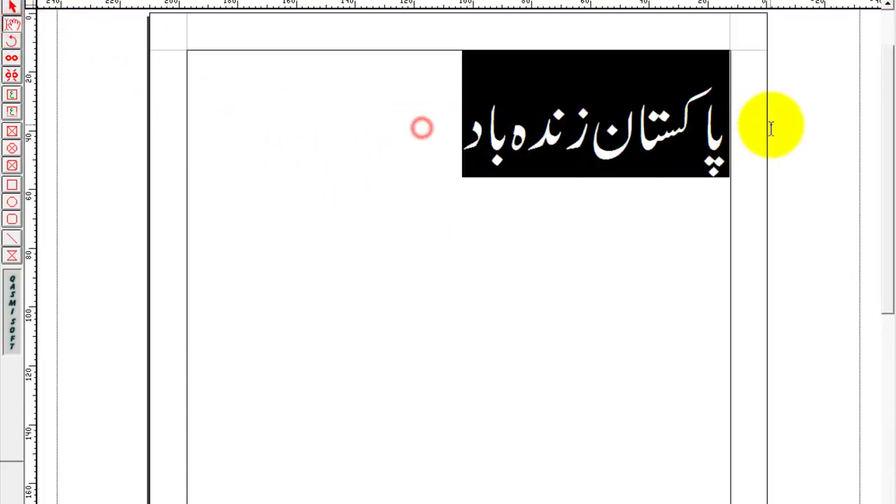
pyautogui.click(455, 147)
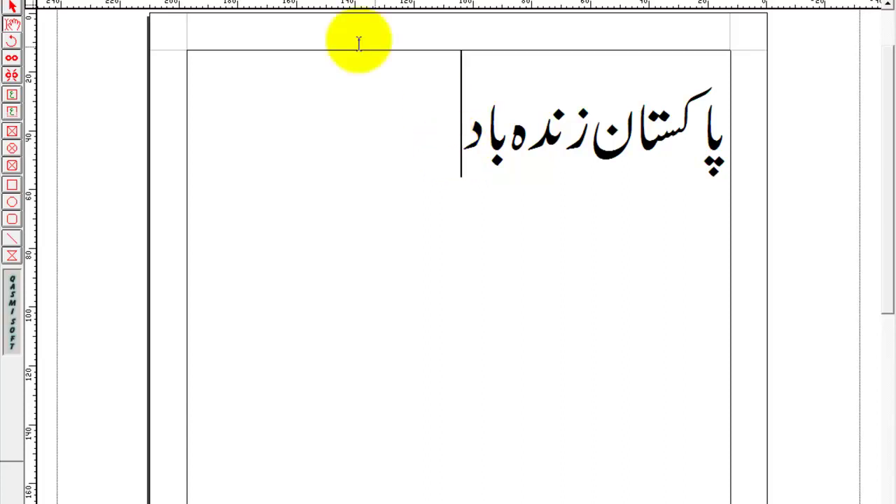
# Copy the text frame with the phrase as an object and paste it into the blank Letter-size CorelDRAW document
pyautogui.click(12, 6)
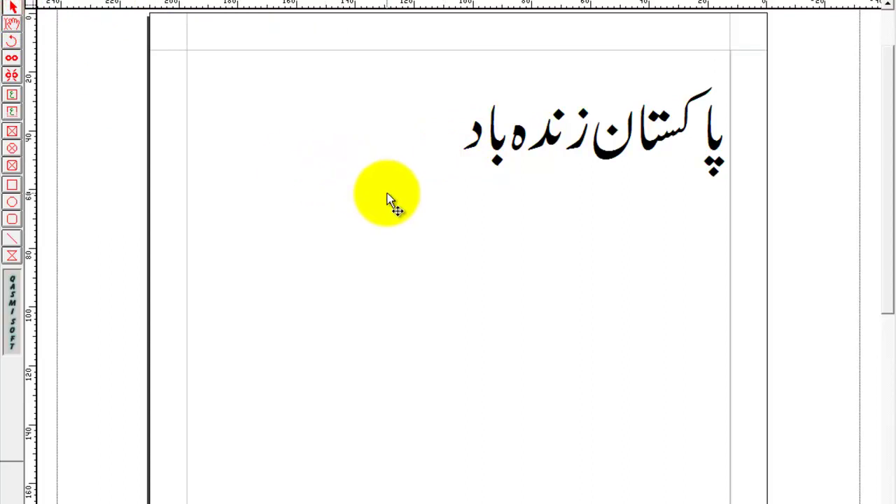
pyautogui.click(388, 197)
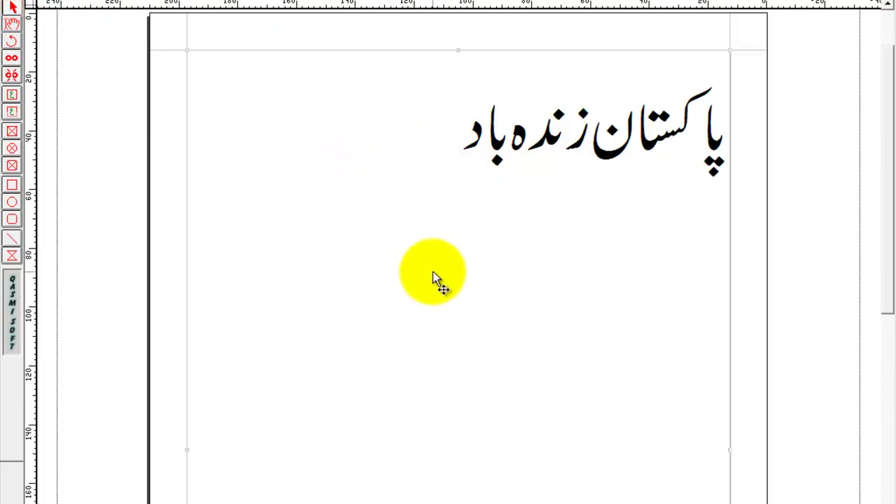
pyautogui.rightClick(443, 206)
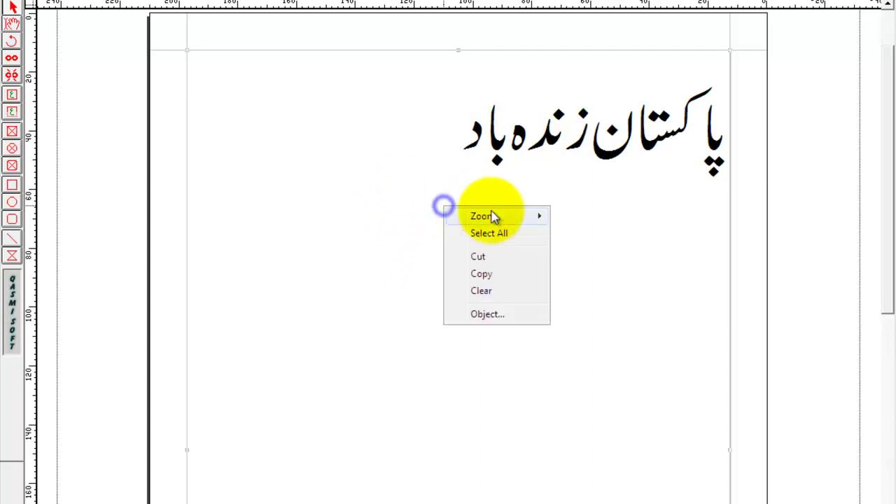
pyautogui.click(495, 279)
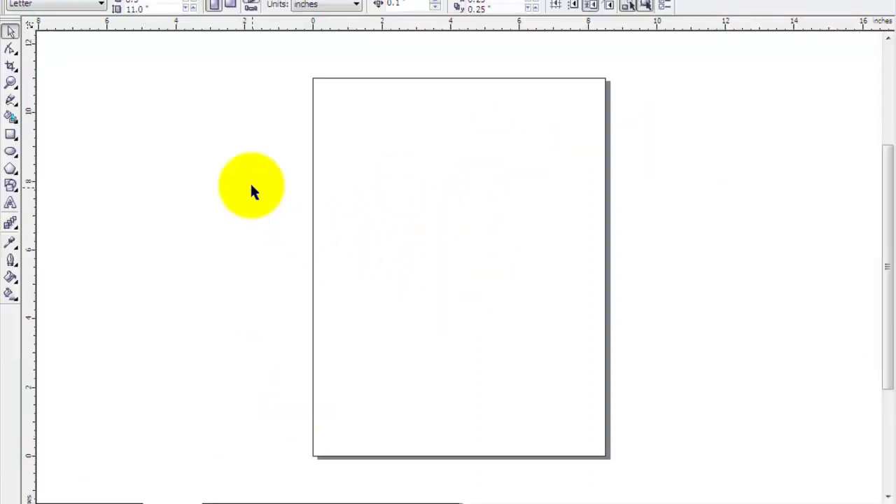
pyautogui.rightClick(202, 115)
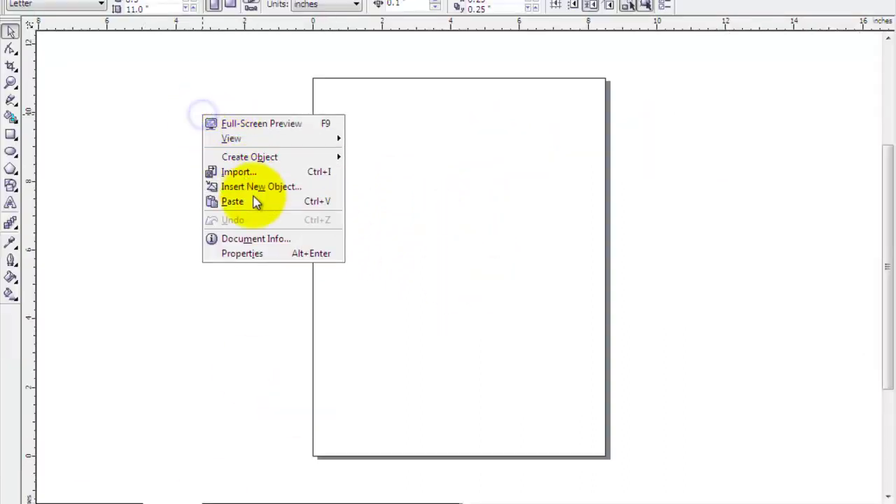
pyautogui.click(256, 202)
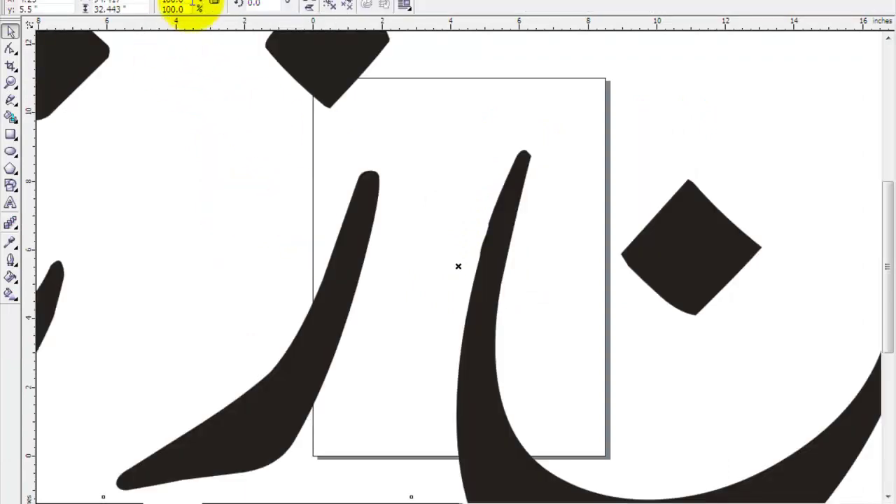
# Scale the pasted text to 5%, shrink it further to about 4.2%, and move it slightly upward
pyautogui.write('5')
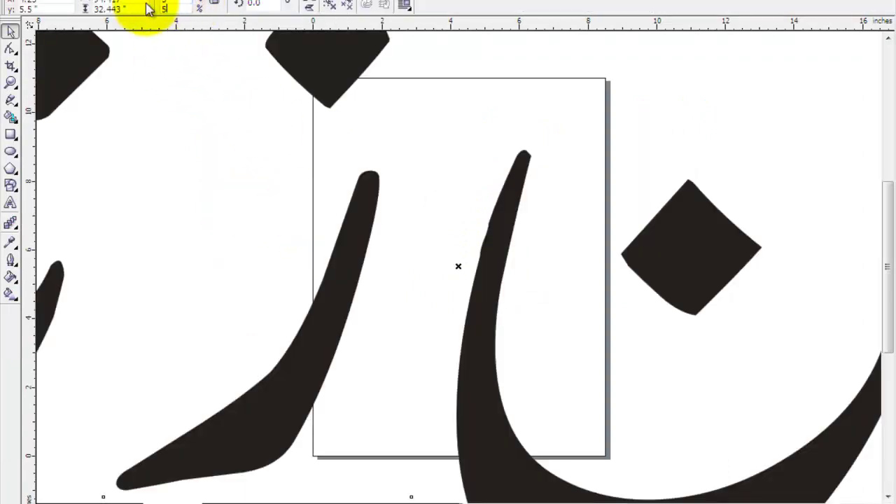
pyautogui.press('Return')
pyautogui.hotkey('shift', 'F2')
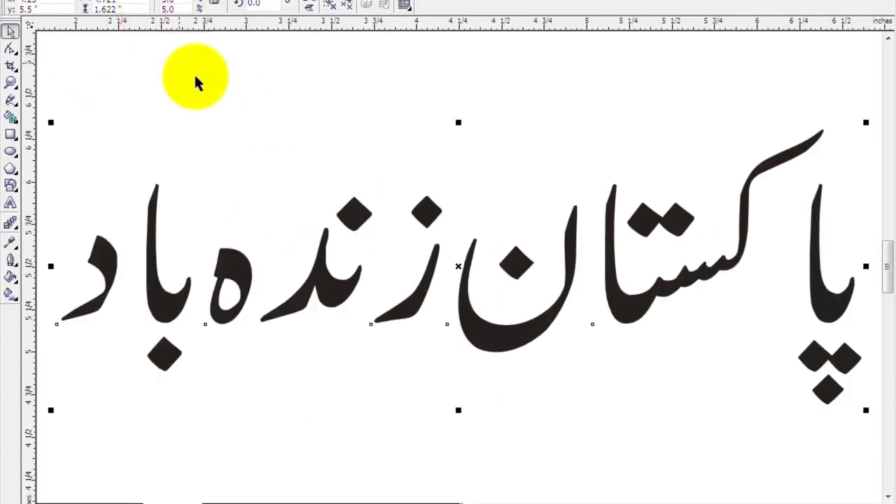
pyautogui.moveTo(868, 124); pyautogui.dragTo(804, 145)
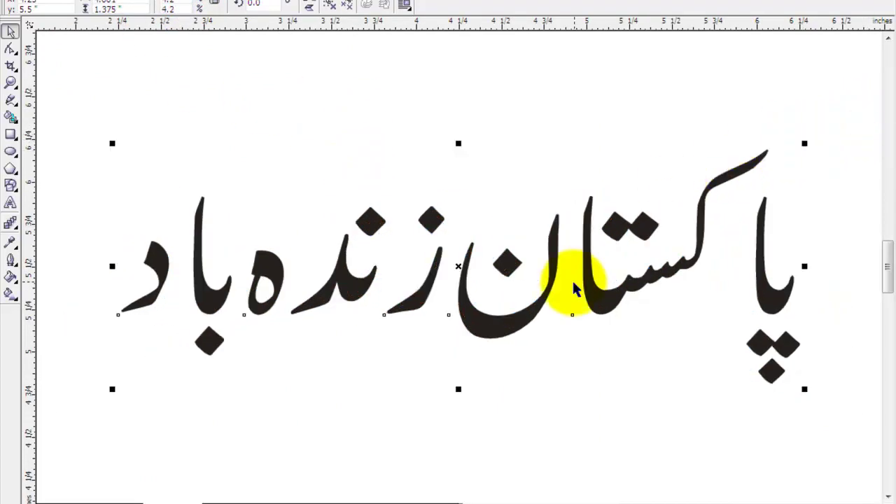
pyautogui.moveTo(557, 260); pyautogui.dragTo(545, 218)
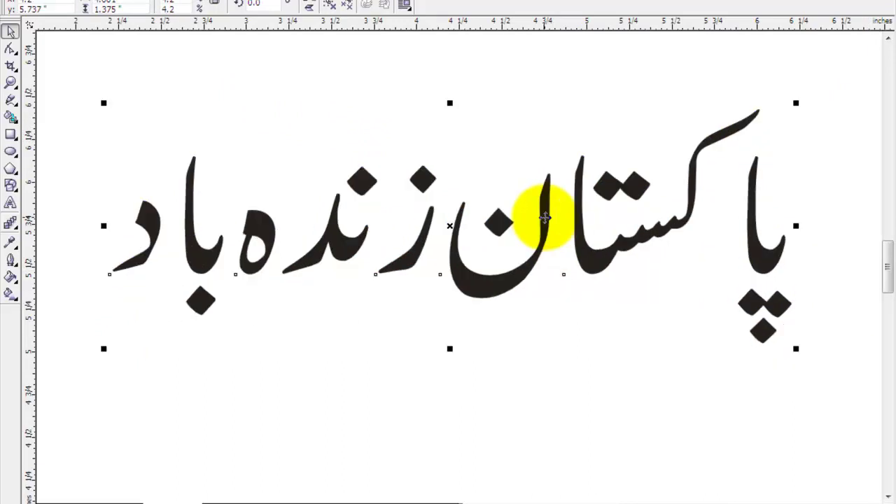
# Give the text a 4 pt white outline with rounded corners and line caps, placed behind the fill and scaling with the image
pyautogui.press('F12')
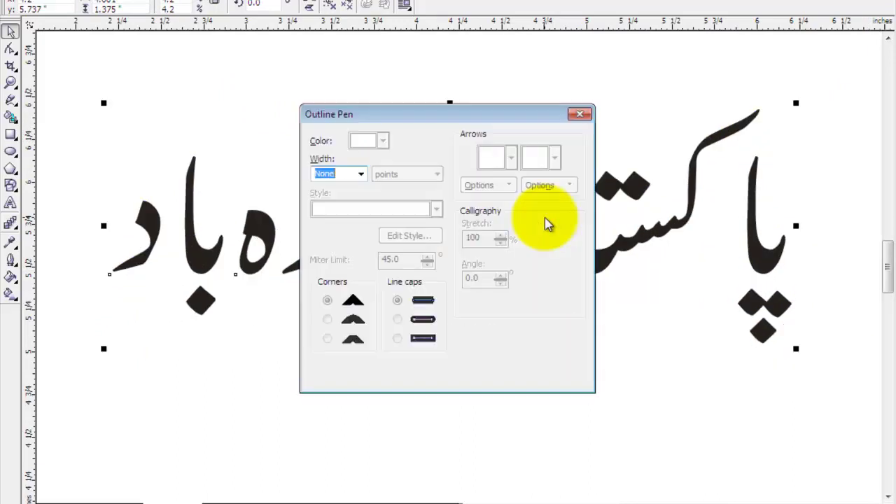
pyautogui.click(362, 174)
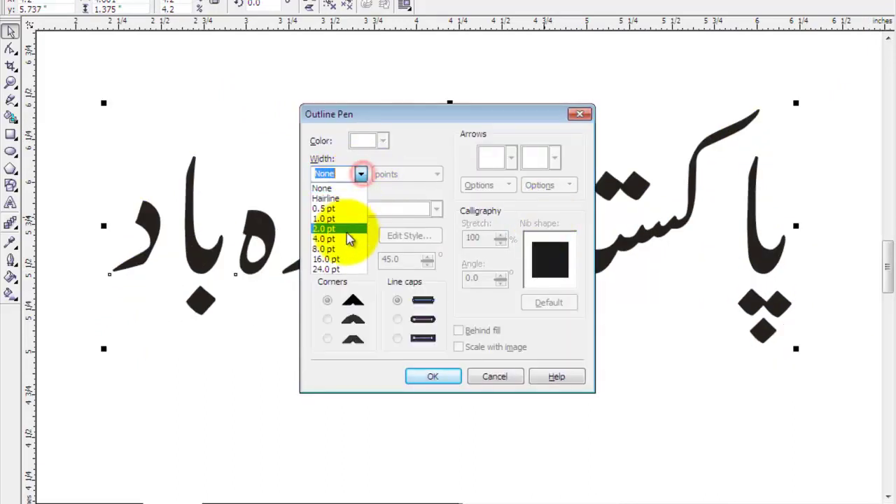
pyautogui.click(339, 235)
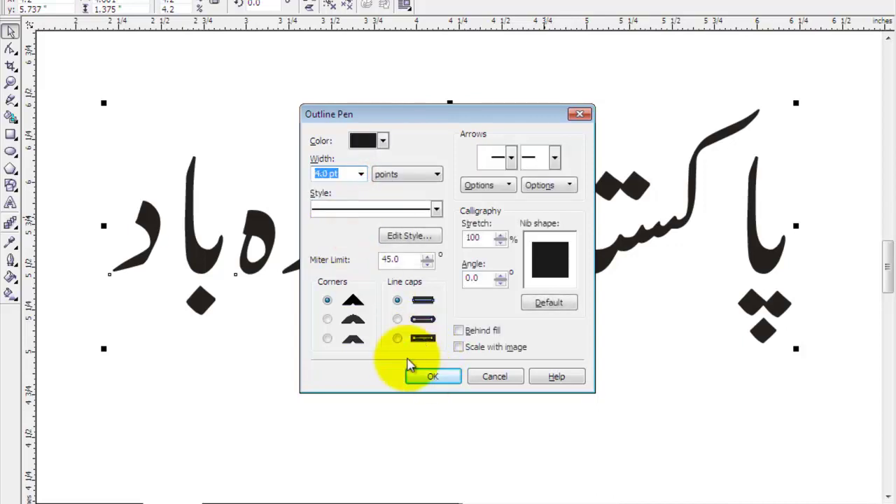
pyautogui.click(397, 319)
pyautogui.click(327, 319)
pyautogui.click(383, 143)
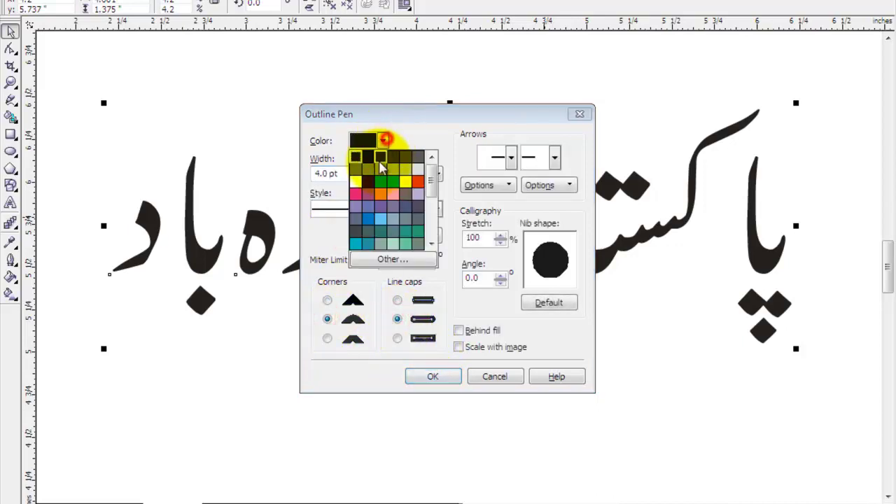
pyautogui.click(361, 179)
pyautogui.click(458, 330)
pyautogui.click(464, 347)
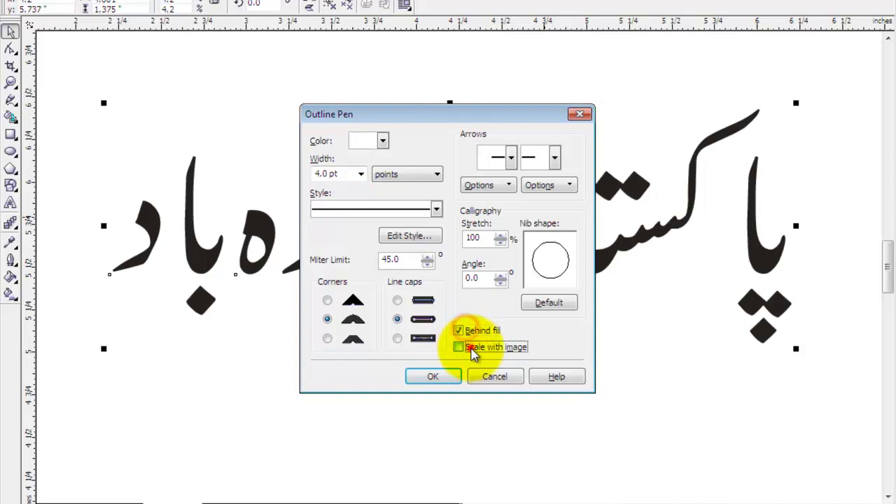
pyautogui.click(434, 374)
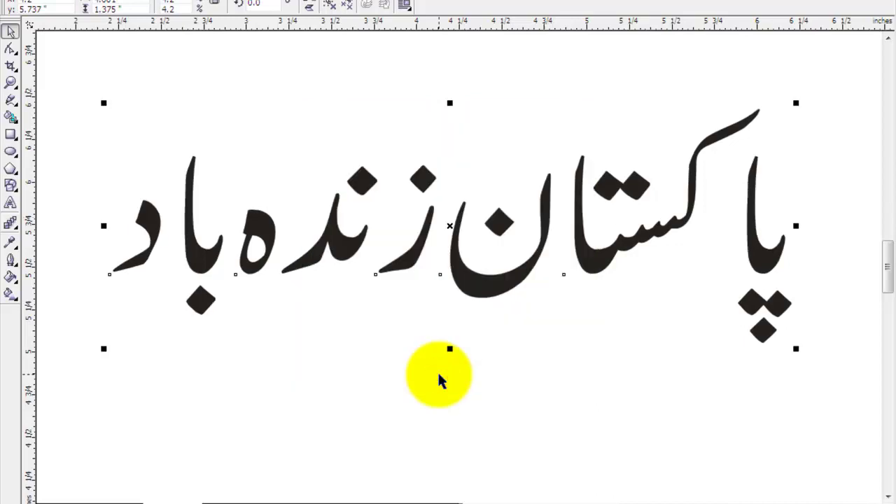
# Add an 8 pt black outer outline behind the text's white outline
pyautogui.press('F12')
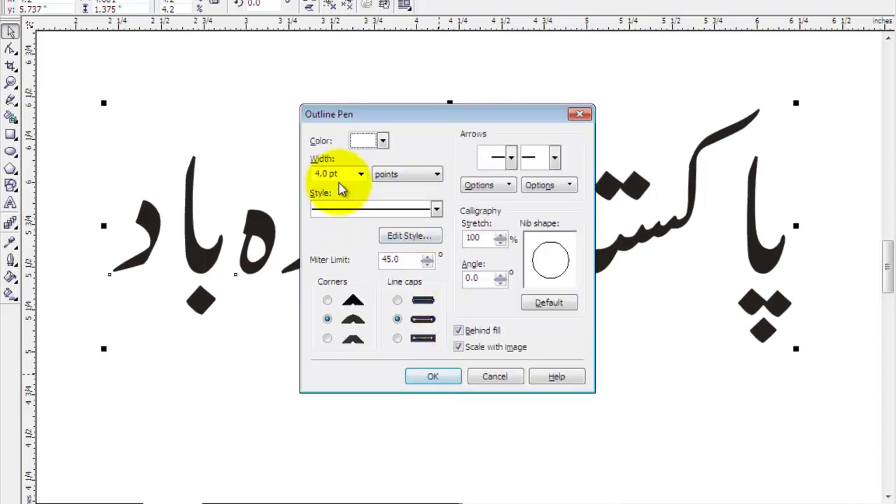
pyautogui.doubleClick(340, 175)
pyautogui.write('8')
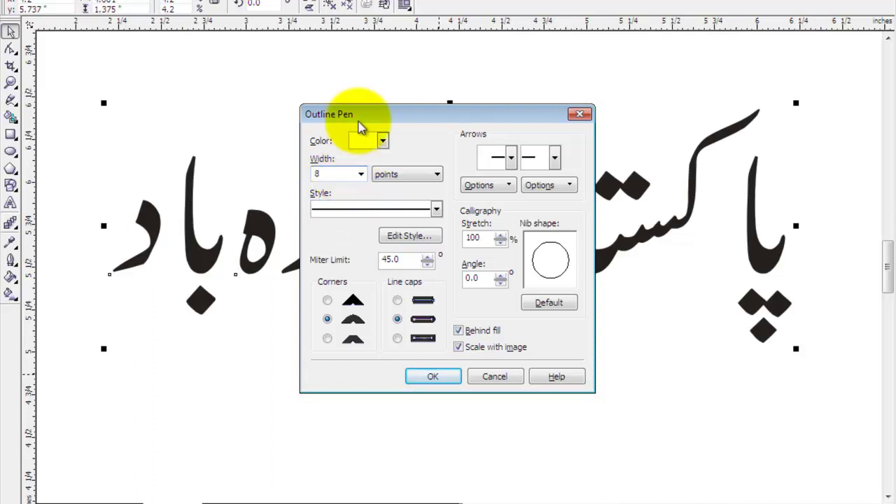
pyautogui.click(383, 140)
pyautogui.moveTo(432, 189); pyautogui.dragTo(423, 126)
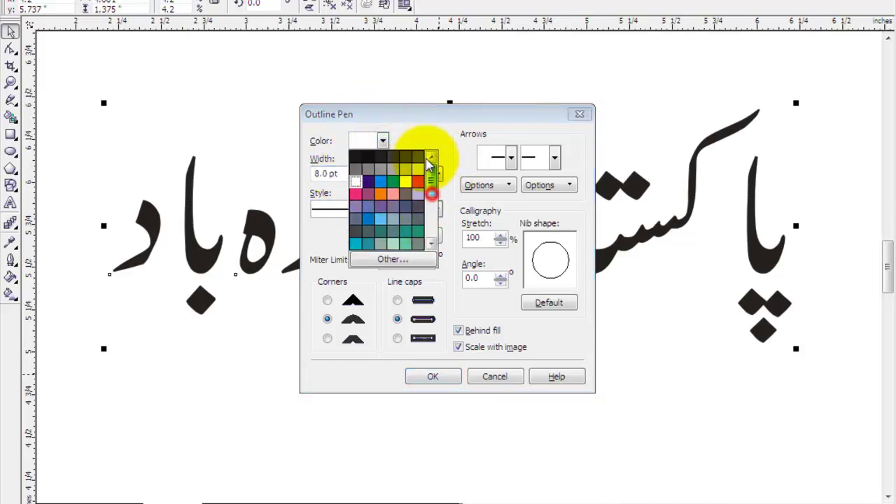
pyautogui.click(367, 161)
pyautogui.click(433, 378)
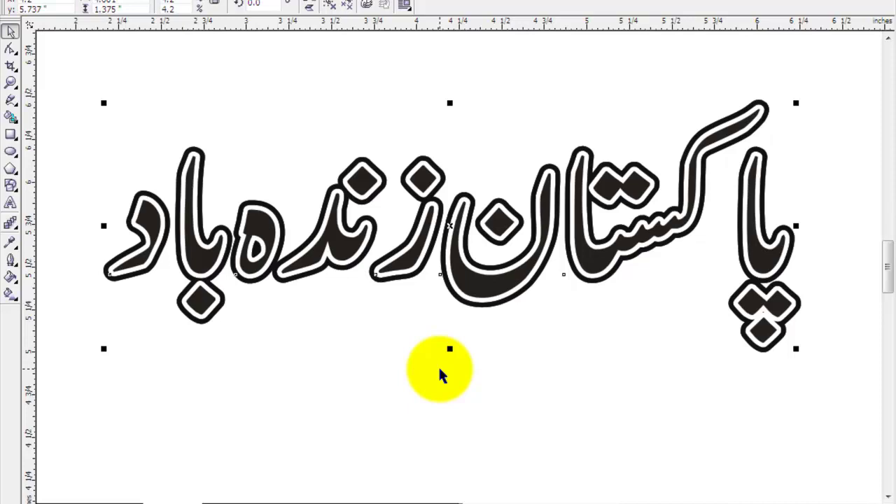
# Fill the front copy of the outlined text with orange-red
pyautogui.click(442, 385)
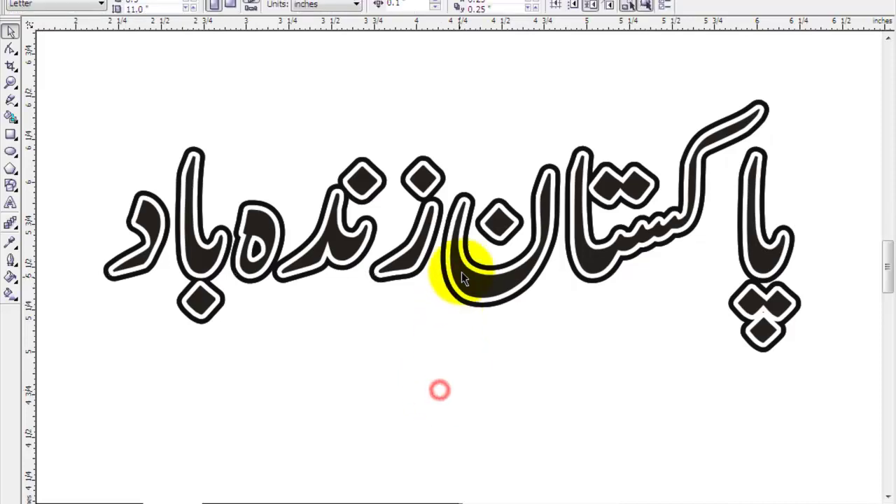
pyautogui.click(466, 273)
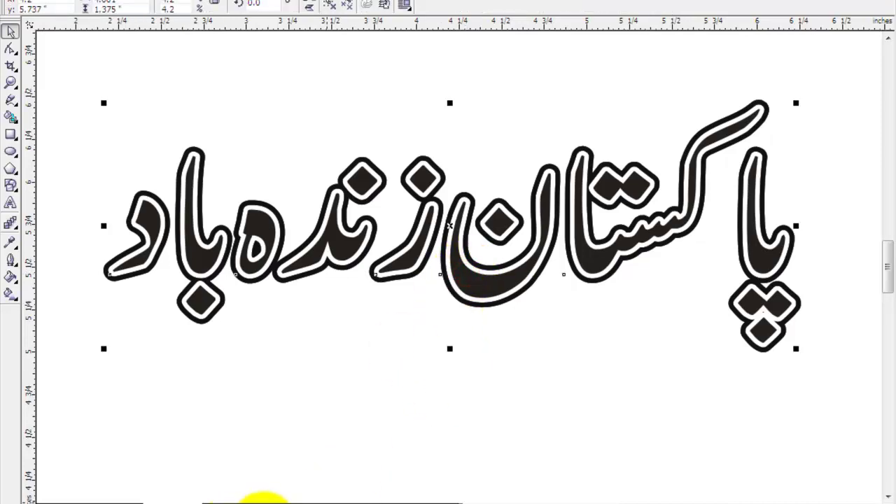
pyautogui.click(284, 498)
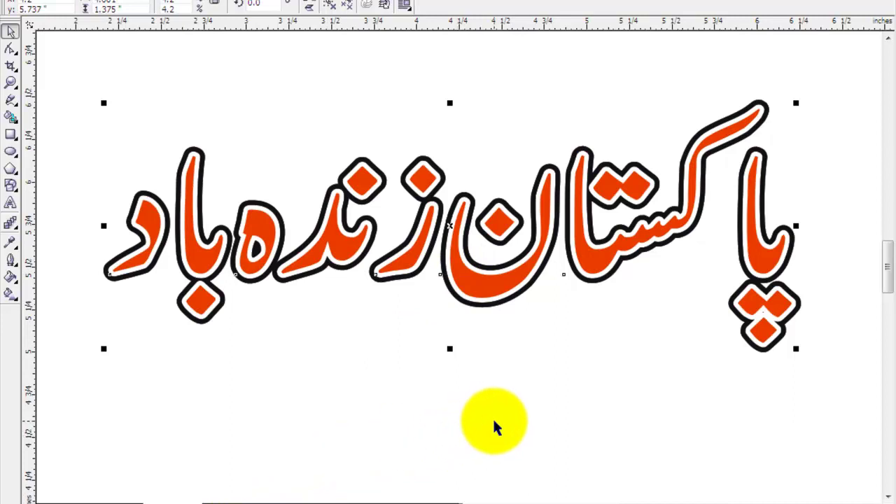